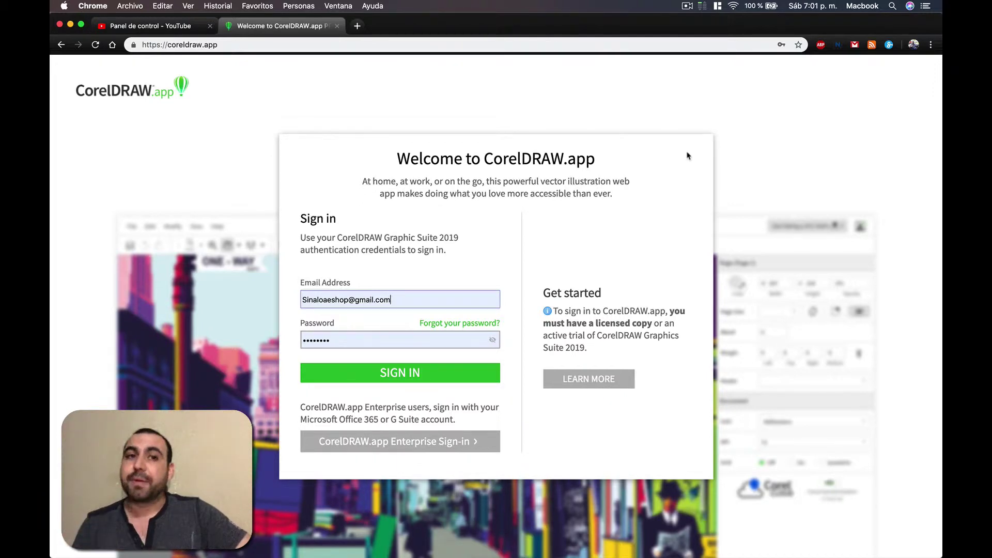
# Step: Sign in to CorelDRAW and choose to start a new design from a template
pyautogui.click(171, 44)
pyautogui.click(169, 44)
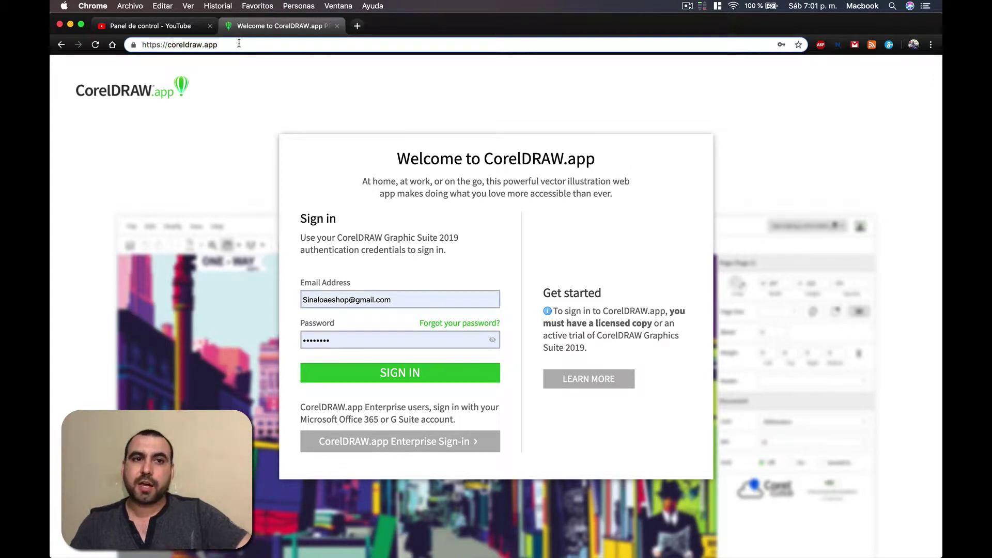
pyautogui.click(386, 373)
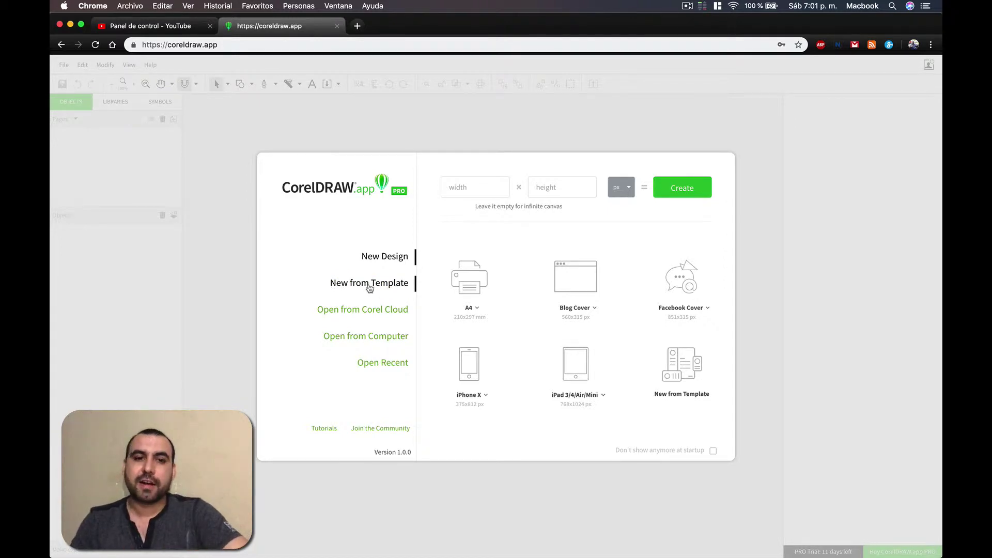
pyautogui.click(372, 284)
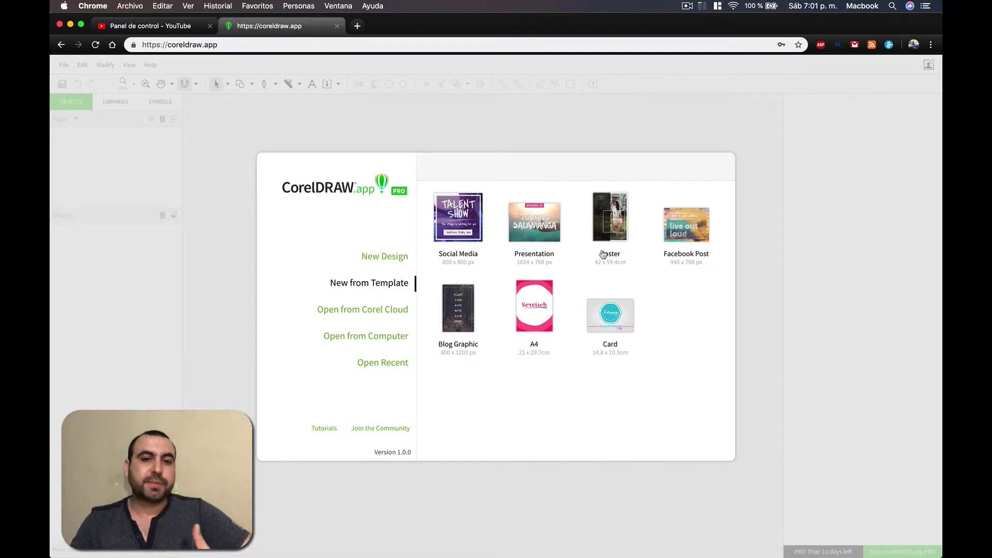
# Step: Open the Social Media template category
pyautogui.click(458, 217)
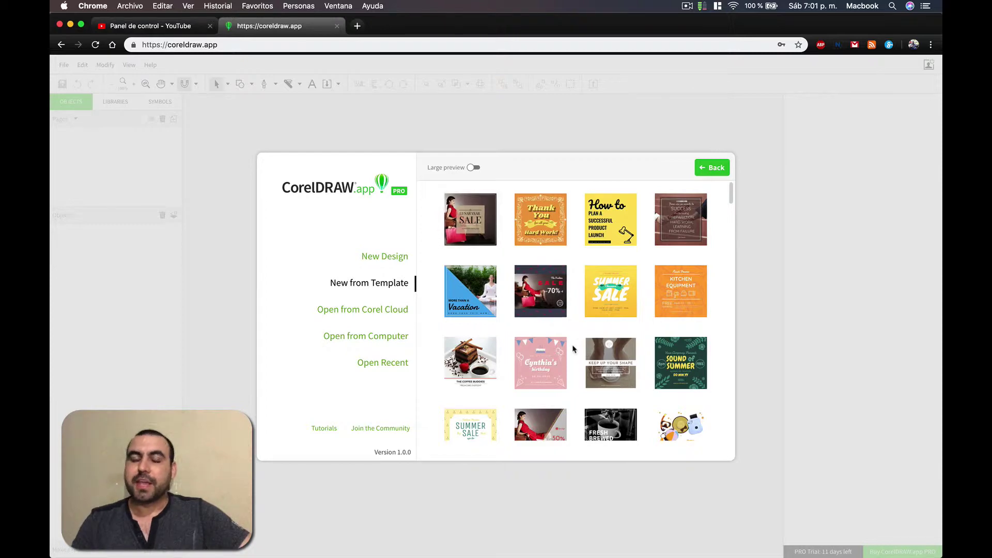
pyautogui.scroll(-3, 571, 349)
pyautogui.scroll(-3, 571, 348)
pyautogui.scroll(-3, 574, 349)
pyautogui.scroll(-3, 574, 350)
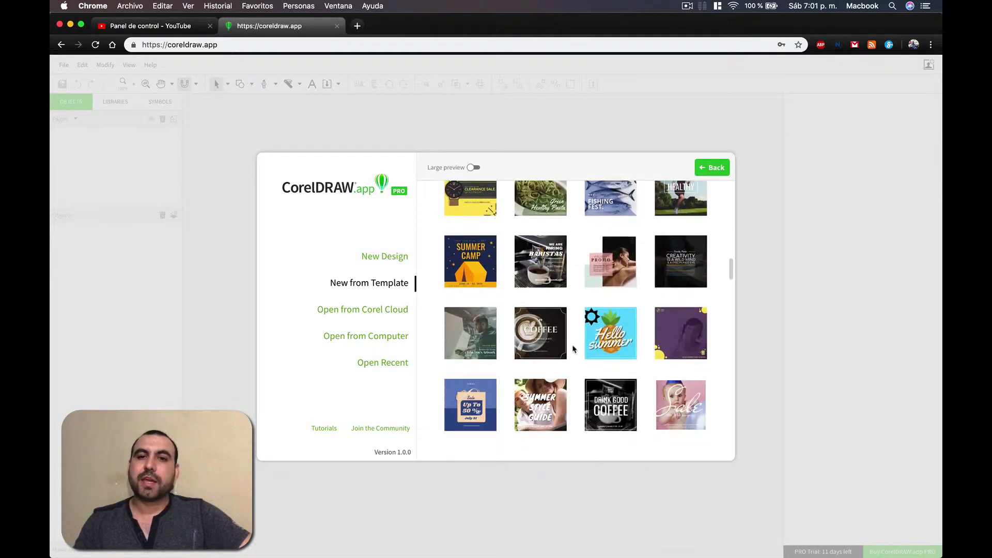
pyautogui.scroll(-3, 574, 350)
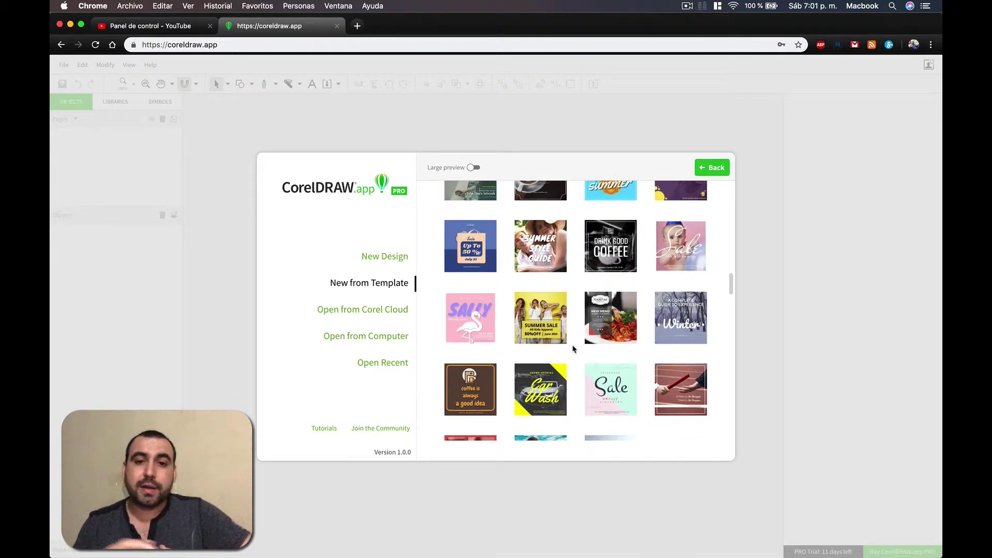
pyautogui.scroll(-3, 574, 350)
pyautogui.scroll(-1, 573, 350)
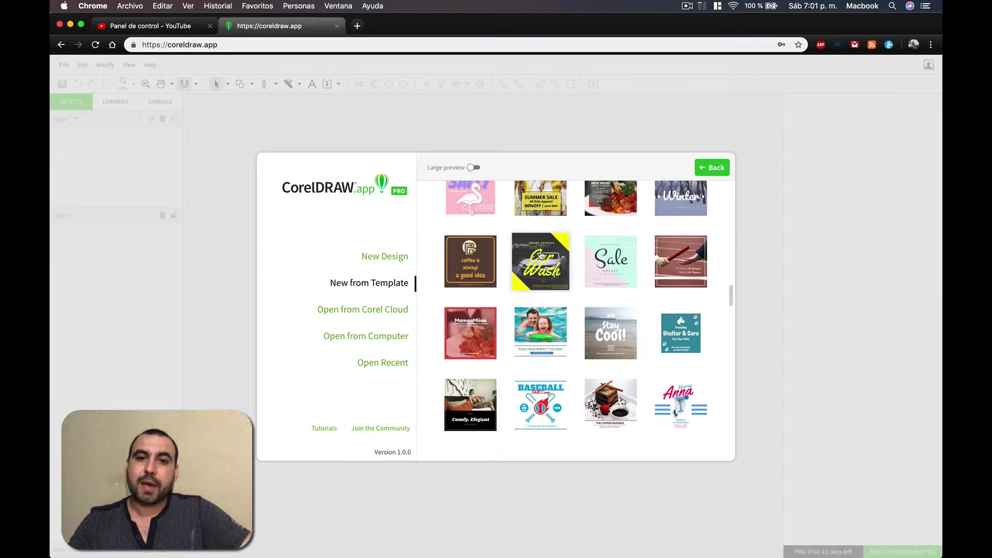
# Step: Open the Car Wash 'Grand Opening' template as an untitled document
pyautogui.click(541, 257)
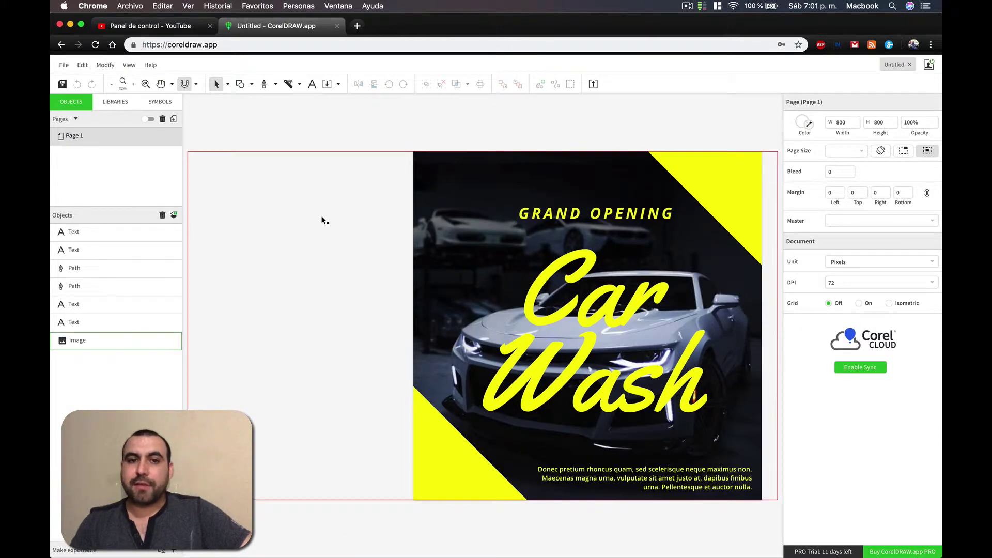
pyautogui.click(323, 220)
pyautogui.click(651, 112)
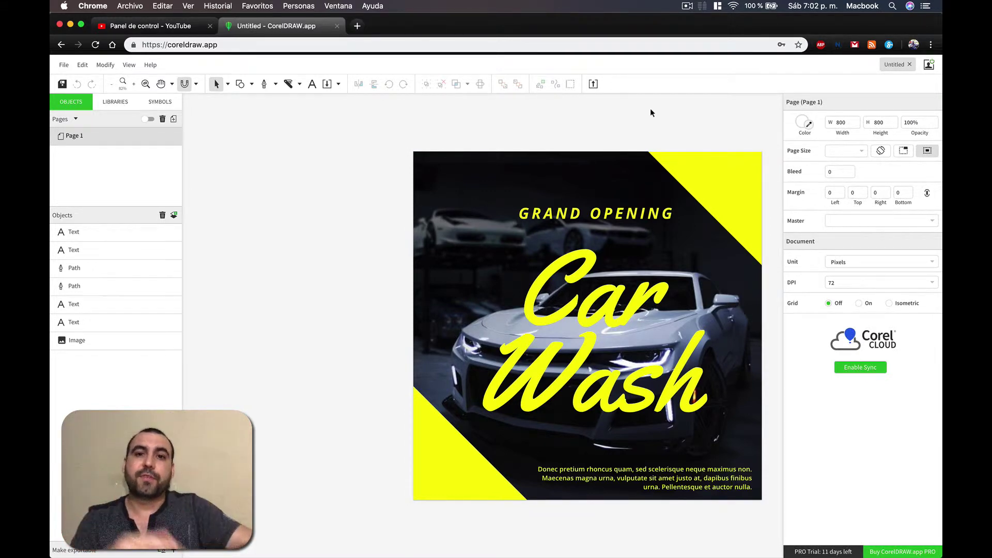
# Step: Inspect the template's objects, including the GRAND OPENING headline and the bottom paragraph
pyautogui.click(85, 234)
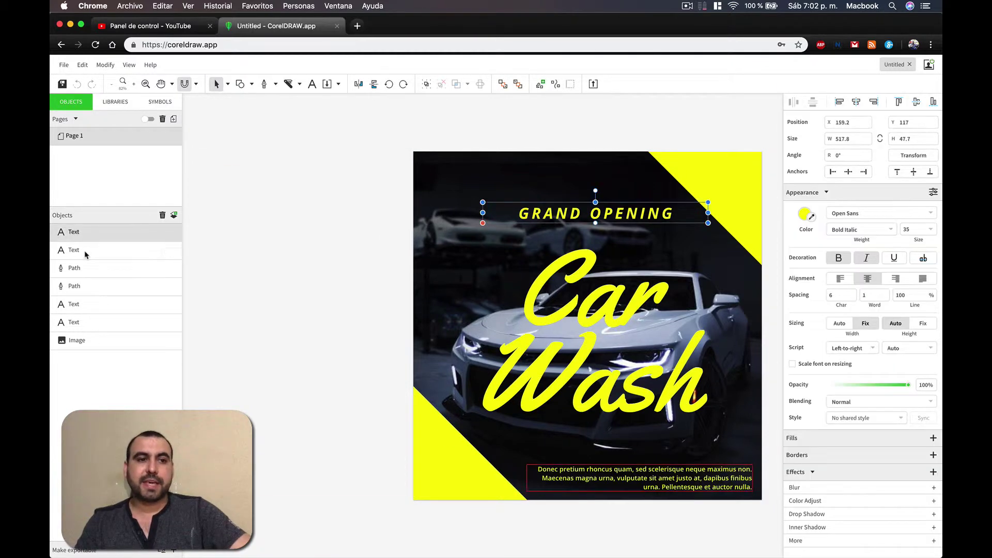
pyautogui.click(86, 252)
pyautogui.click(94, 269)
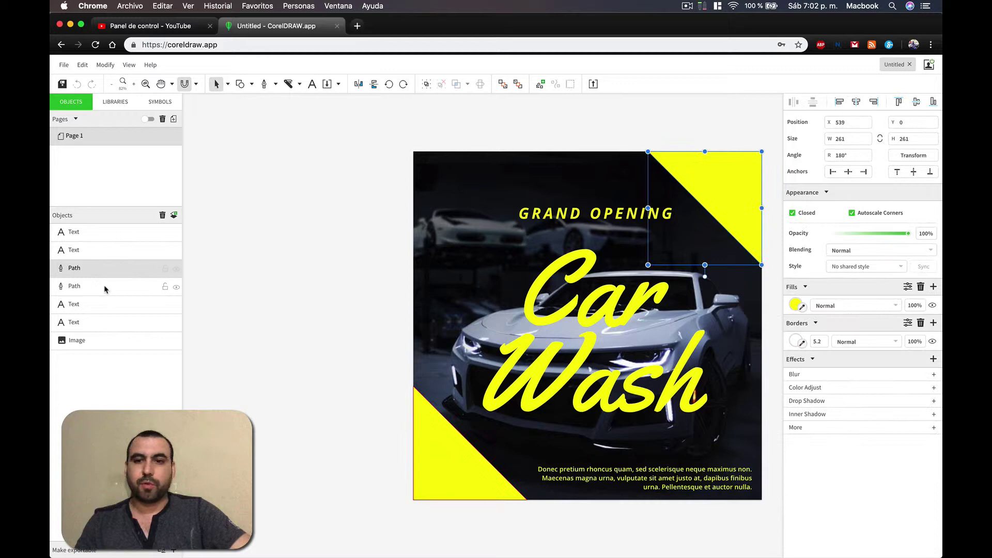
pyautogui.click(104, 286)
pyautogui.click(104, 304)
# Step: Nudge the top-right triangle and fill it with the car photo's dark colour
pyautogui.click(99, 271)
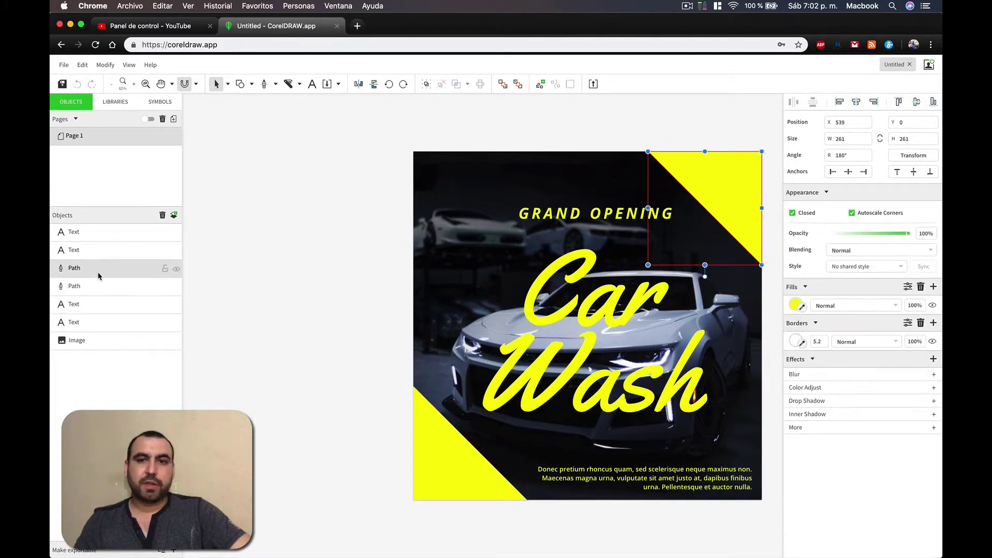
pyautogui.moveTo(739, 187)
pyautogui.mouseDown()
pyautogui.moveTo(647, 267)
pyautogui.moveTo(734, 203)
pyautogui.mouseUp()
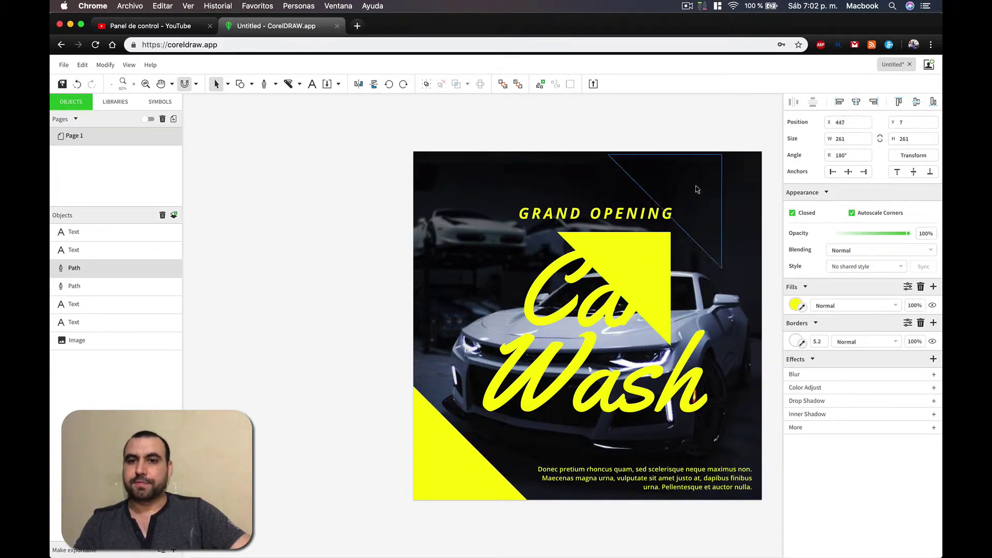
pyautogui.click(801, 307)
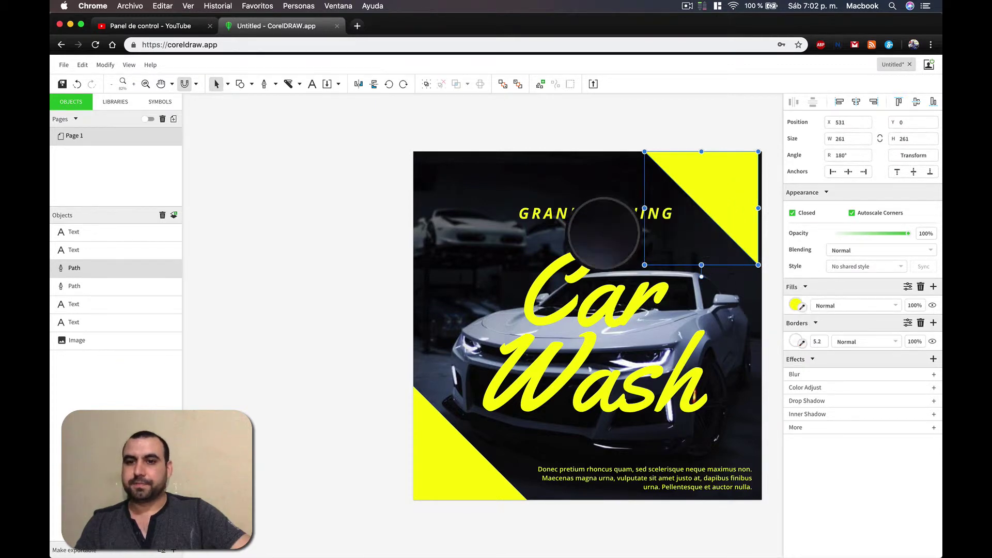
pyautogui.click(538, 240)
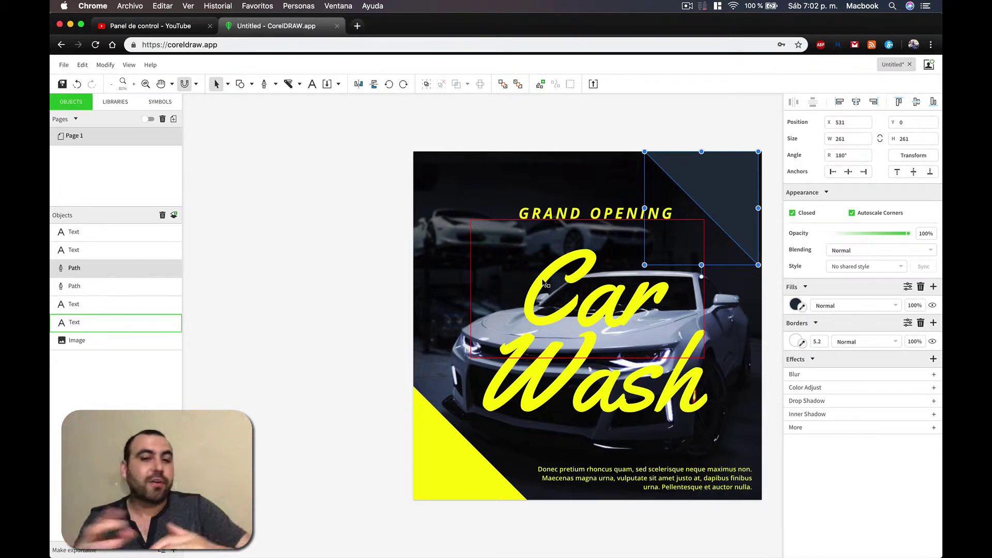
# Step: Replace 'Car' in the headline with placeholder letters and set that line in Wellfleet
pyautogui.click(551, 287)
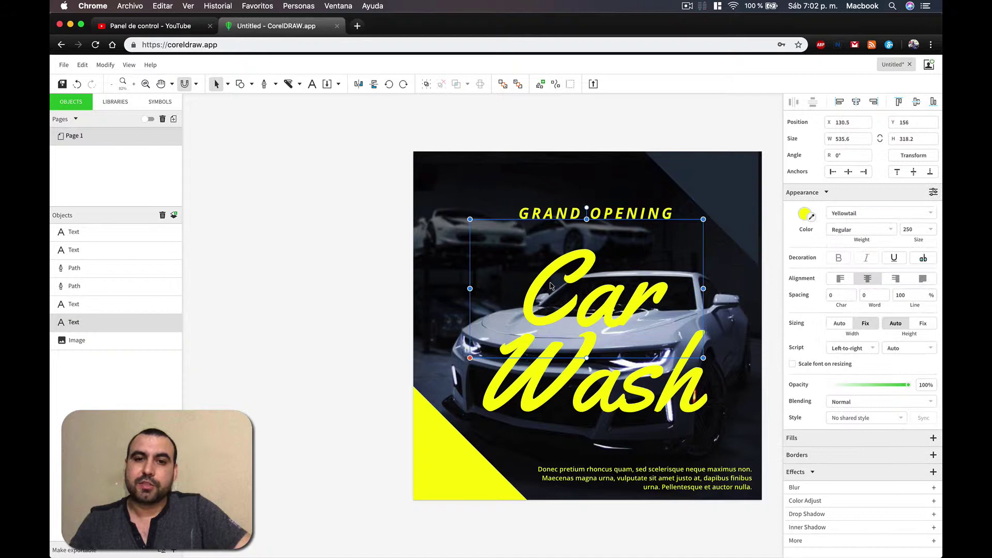
pyautogui.doubleClick(579, 296)
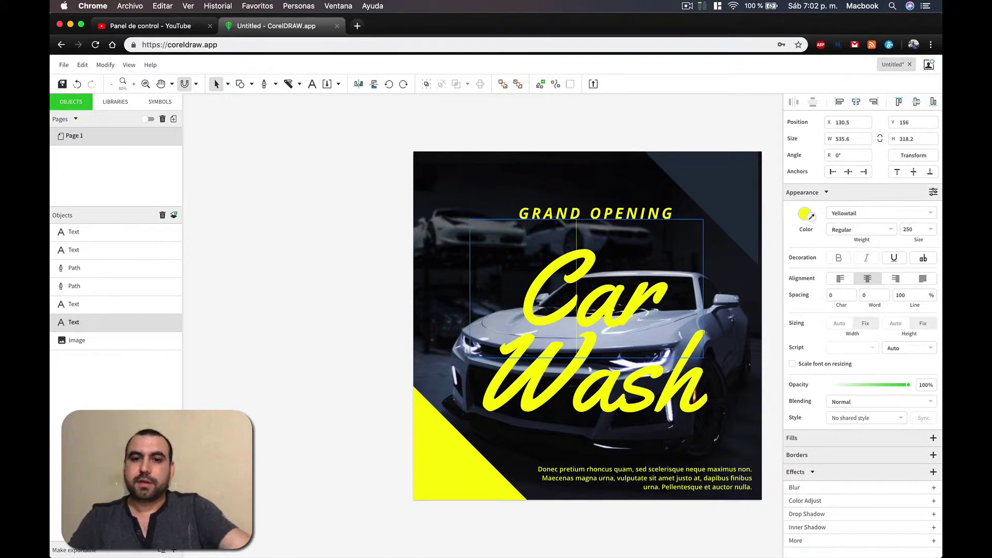
pyautogui.write('Czñlkz')
pyautogui.press('Escape')
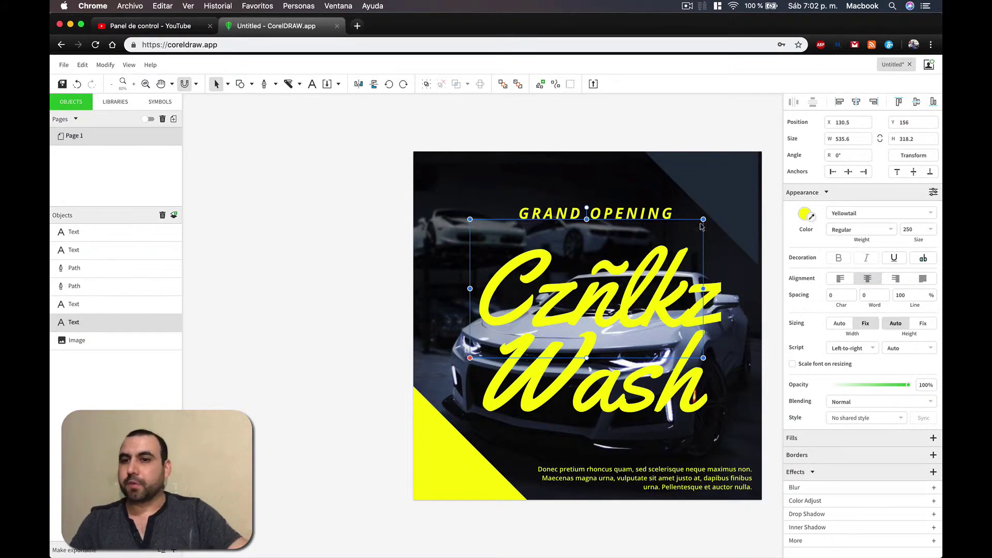
pyautogui.click(889, 215)
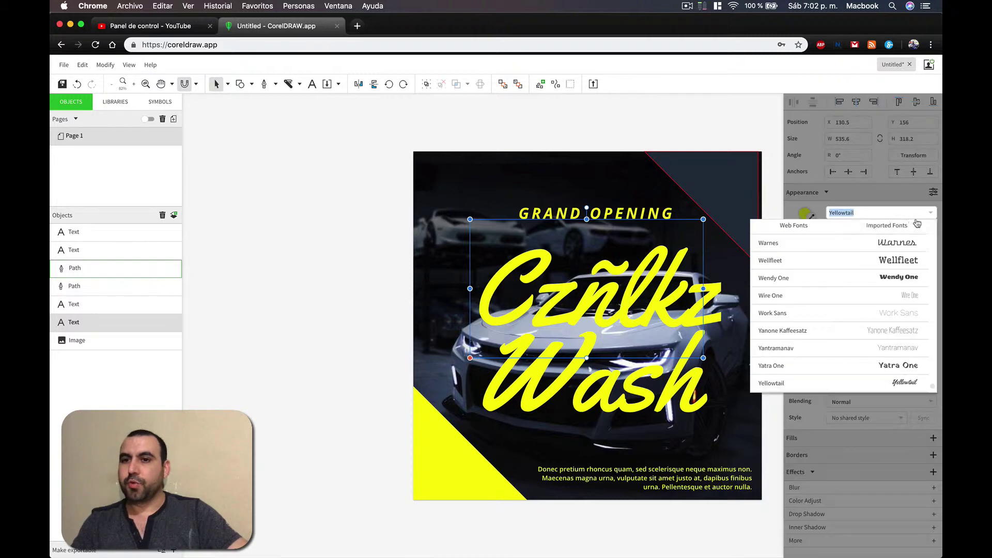
pyautogui.click(880, 259)
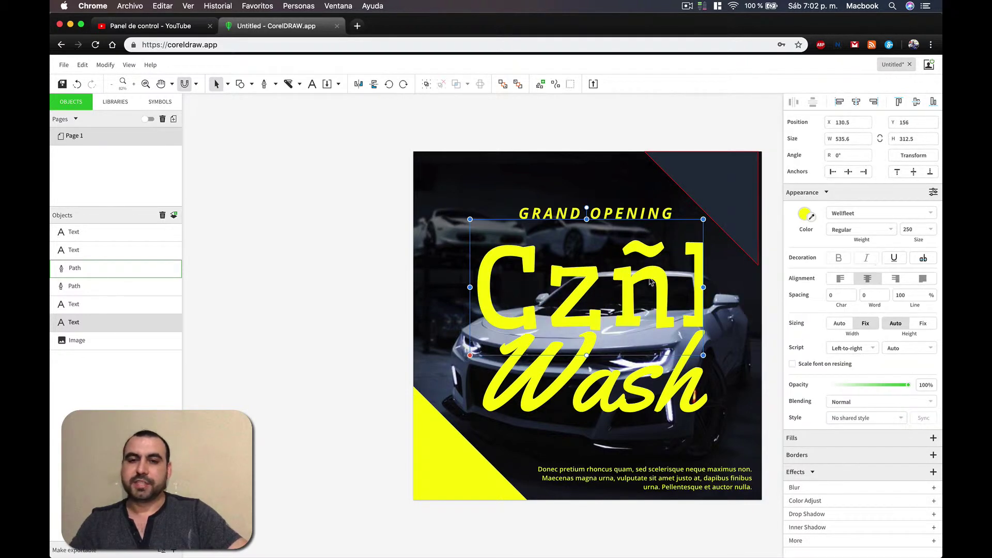
pyautogui.click(468, 260)
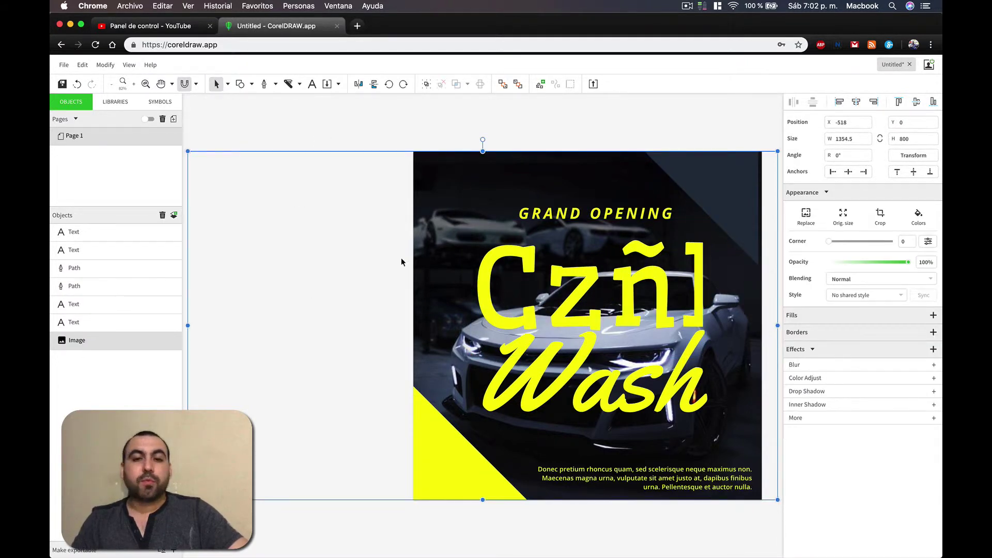
# Step: Move the background car photo right and down, then start a new design from the File menu
pyautogui.moveTo(224, 248)
pyautogui.mouseDown()
pyautogui.moveTo(365, 282)
pyautogui.moveTo(359, 261)
pyautogui.mouseUp()
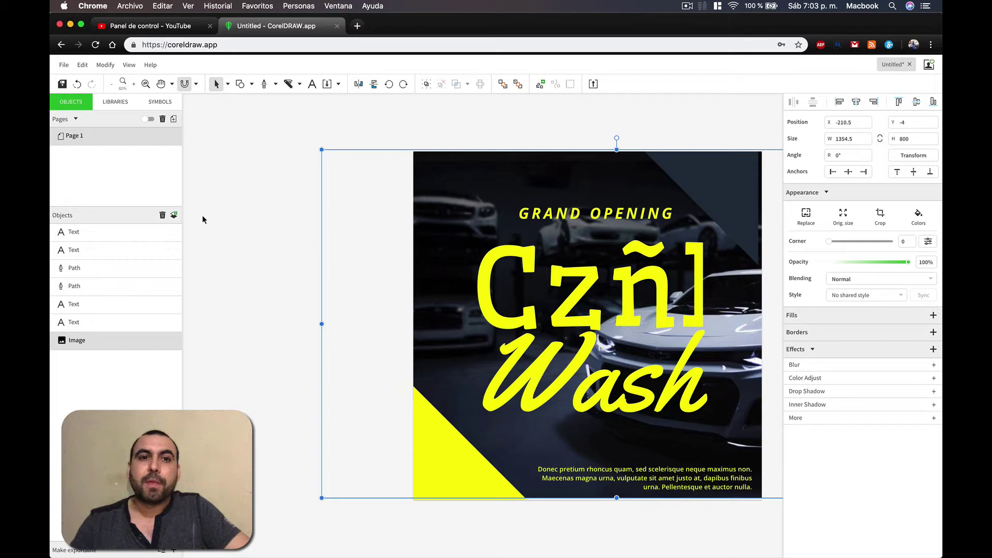
pyautogui.click(271, 135)
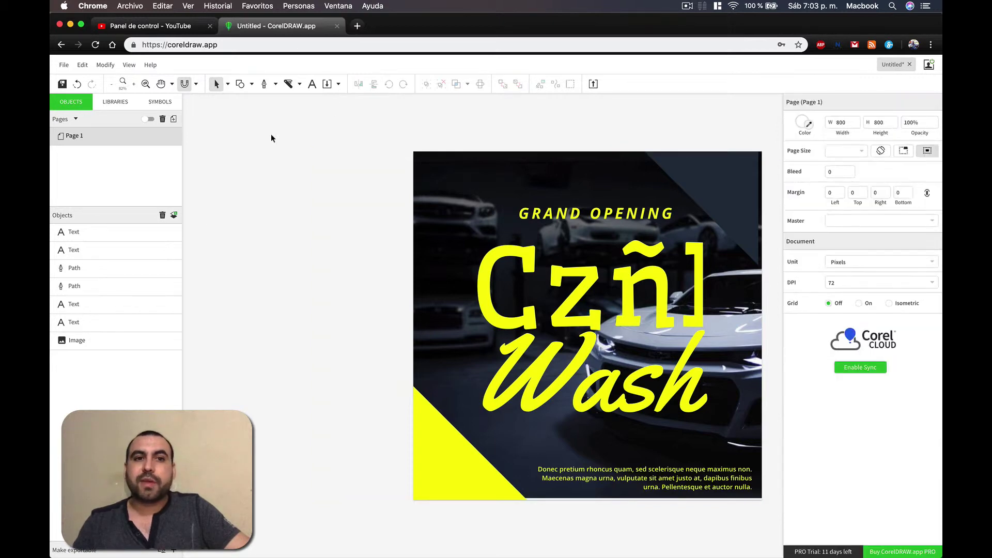
pyautogui.click(66, 64)
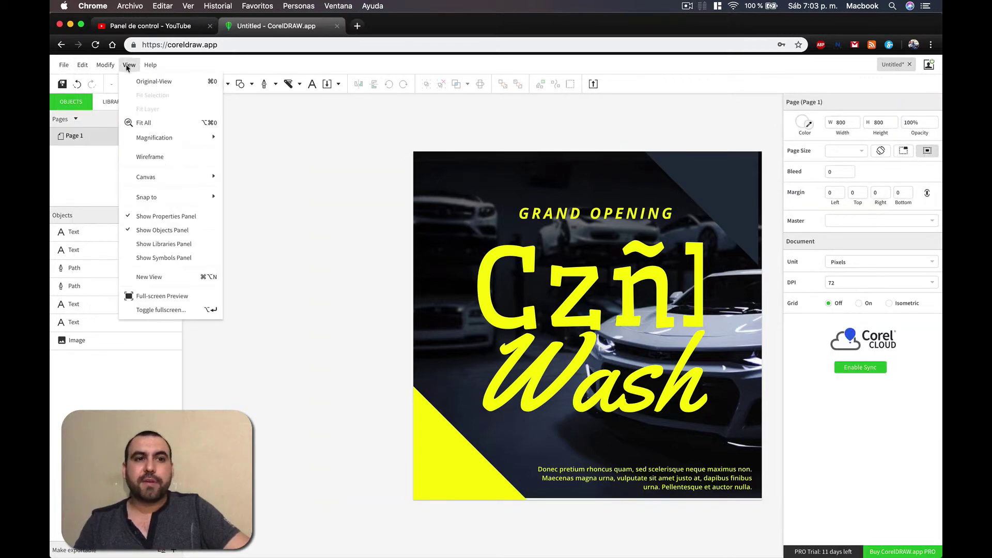
pyautogui.click(651, 137)
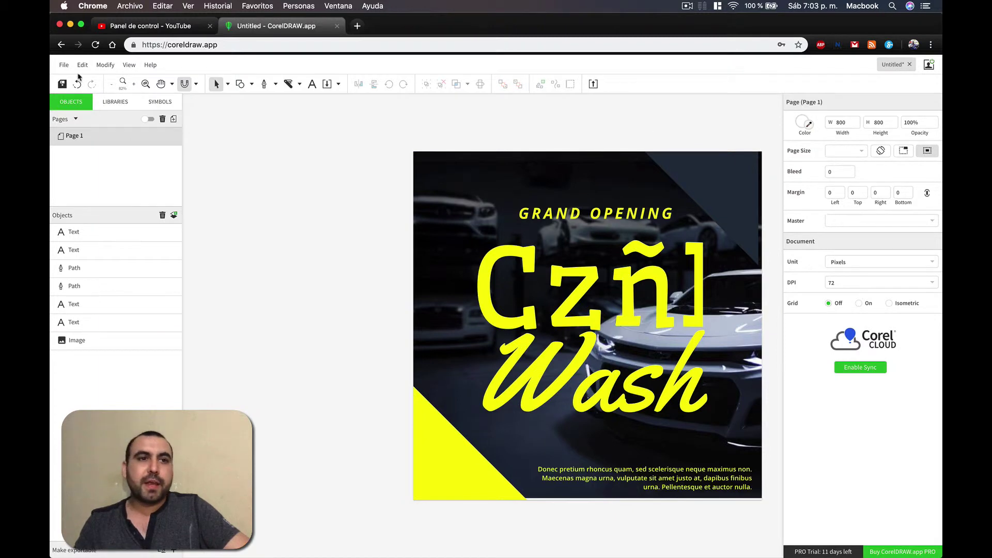
pyautogui.click(64, 65)
pyautogui.click(77, 80)
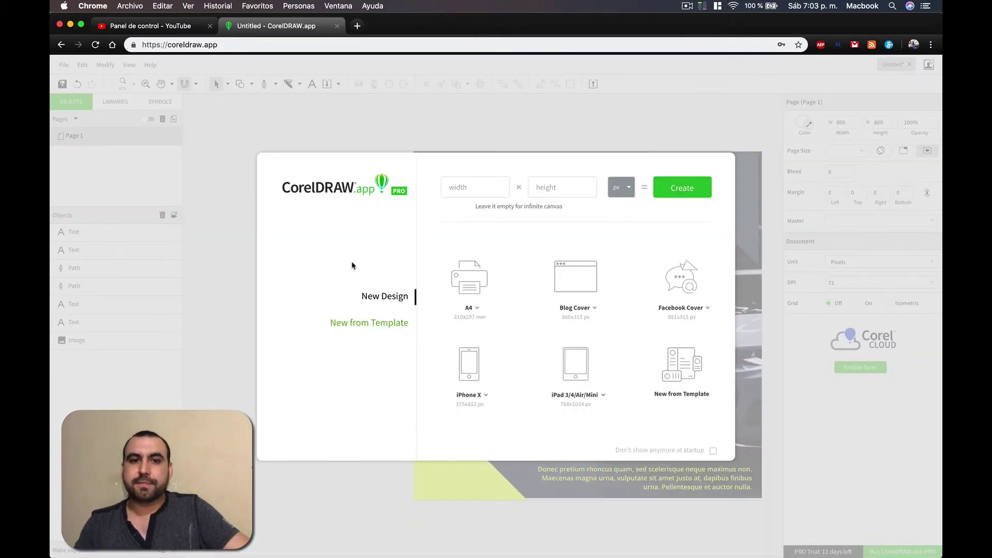
# Step: Create a blank A4 page and compare it with the Car Wash document in the other tab
pyautogui.click(477, 282)
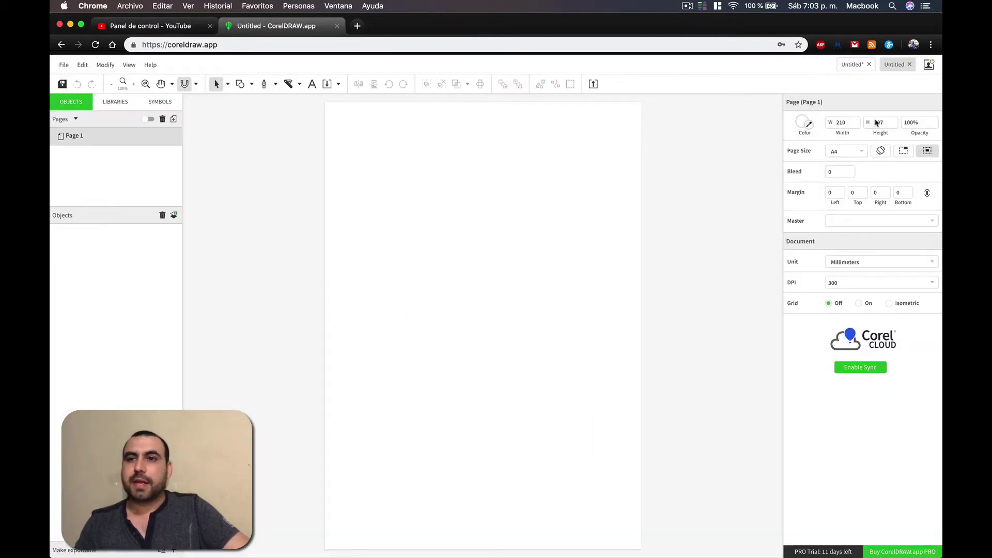
pyautogui.click(853, 66)
pyautogui.click(891, 65)
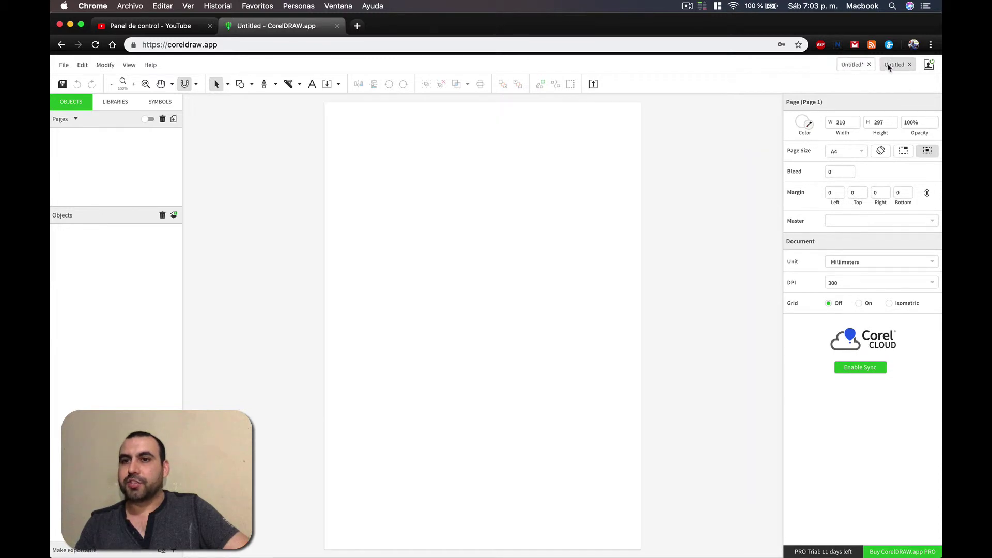
pyautogui.click(851, 65)
pyautogui.click(891, 66)
# Step: Keep switching between the two document tabs, finishing on the Car Wash design
pyautogui.click(852, 66)
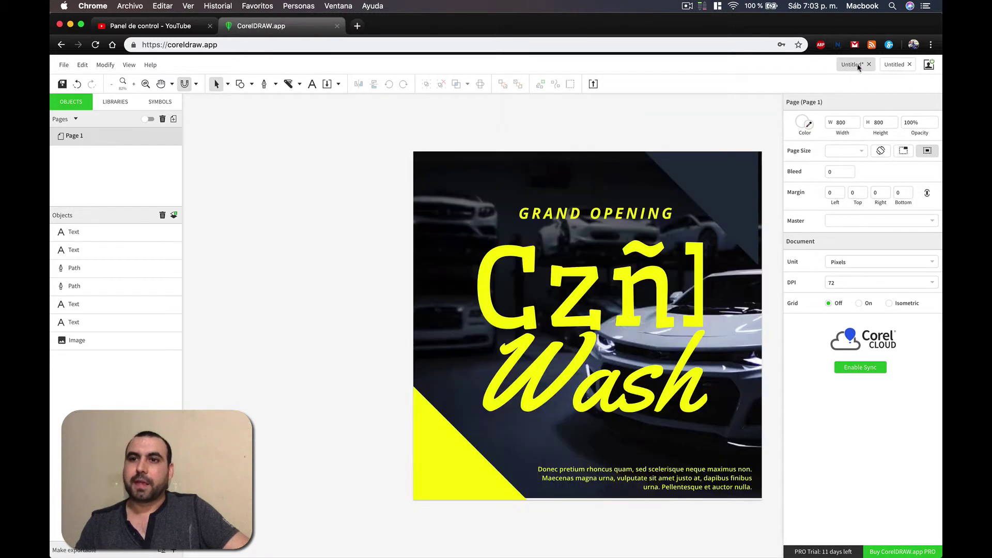
pyautogui.click(893, 65)
pyautogui.click(853, 66)
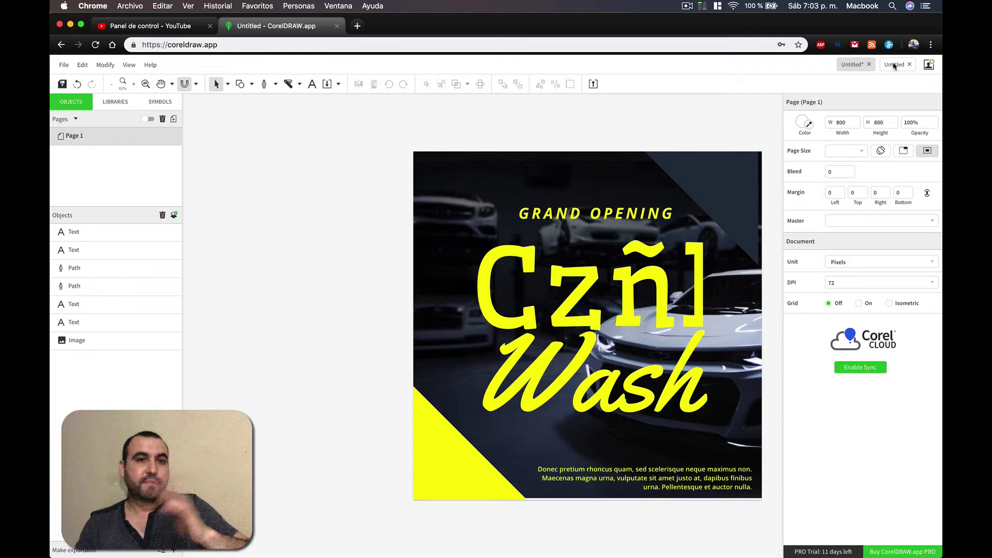
pyautogui.click(894, 65)
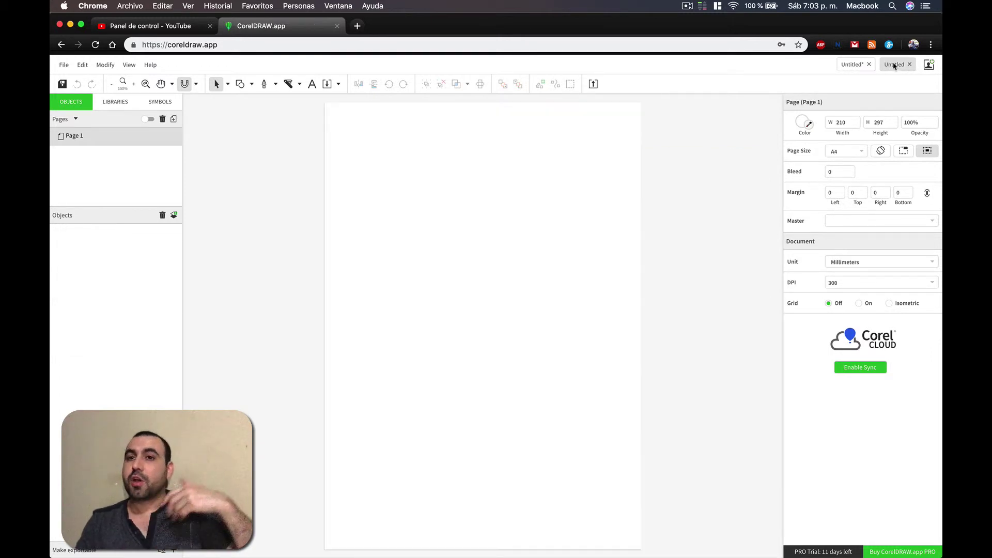
pyautogui.click(850, 67)
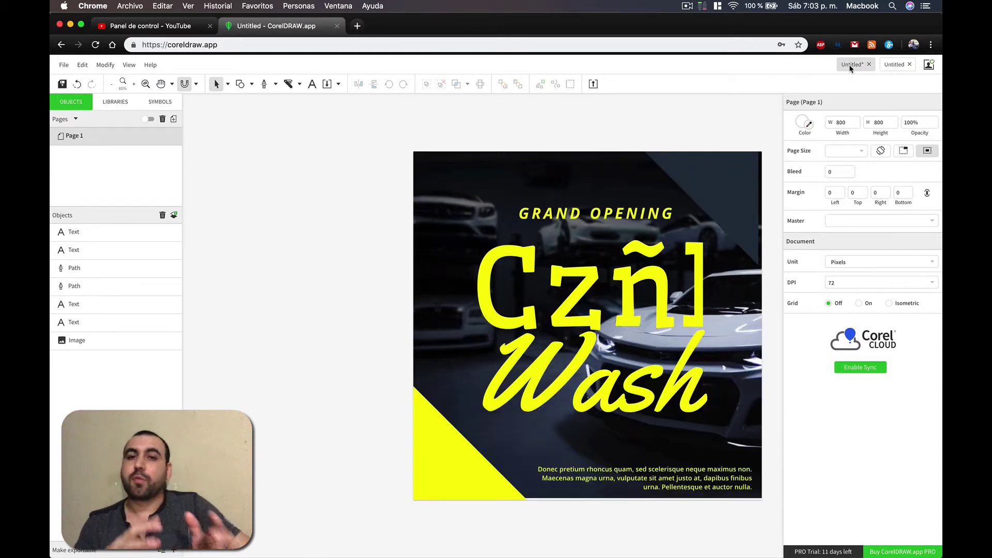